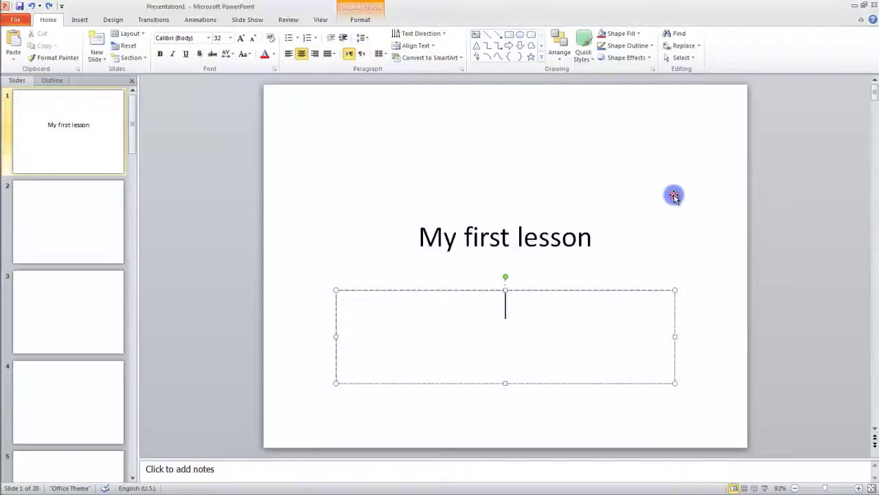
Step: Copy the title text 'My first lesson' and paste it into the subtitle placeholder
left_click(602, 147)
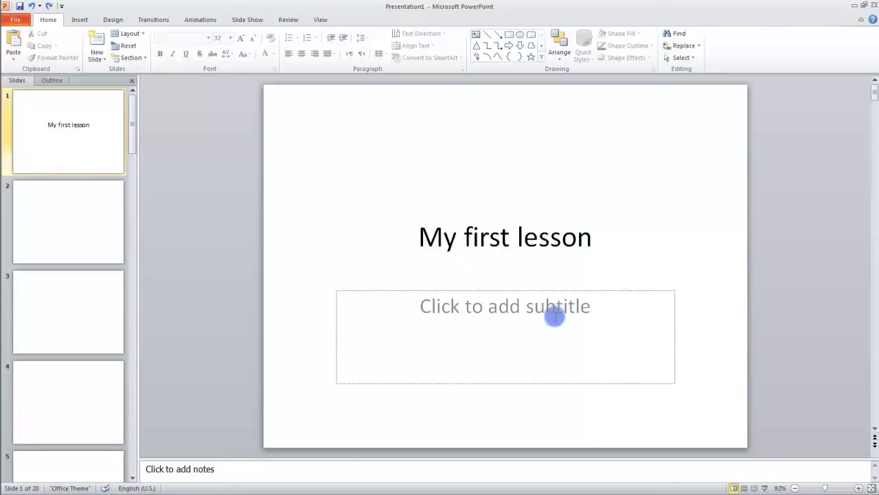
left_click(595, 236)
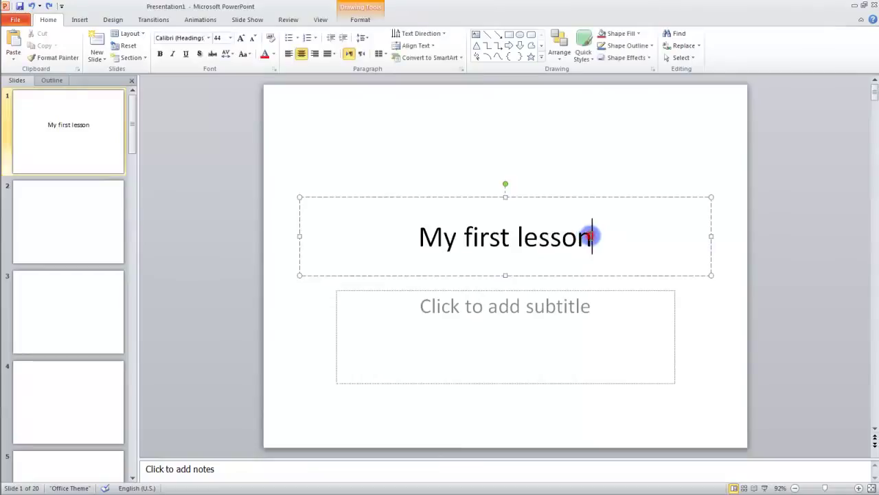
left_click_drag(597, 237, 454, 239)
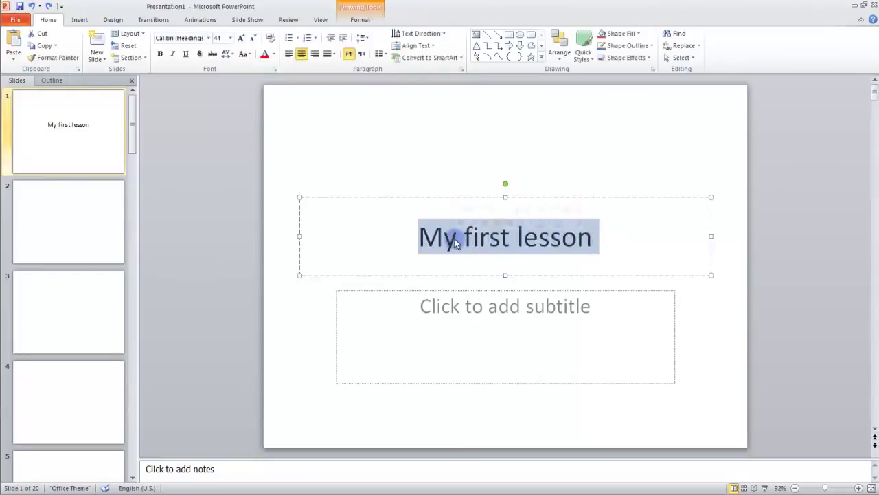
right_click(436, 241)
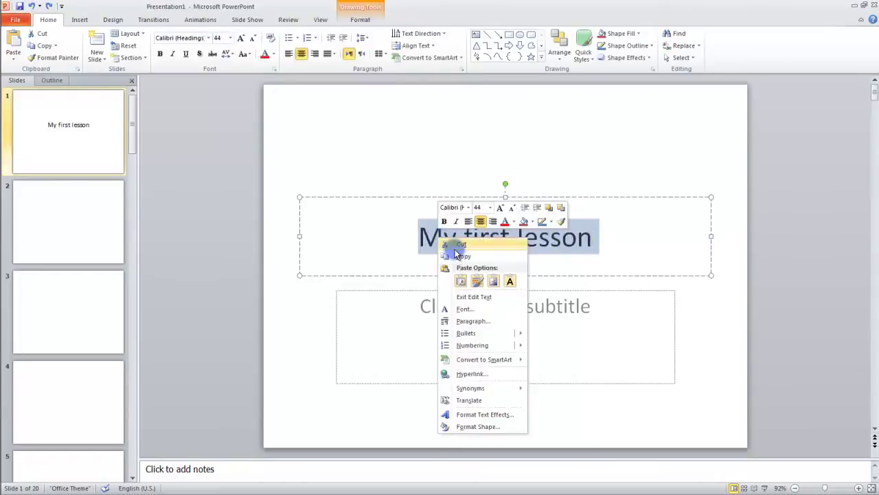
left_click(454, 291)
right_click(447, 316)
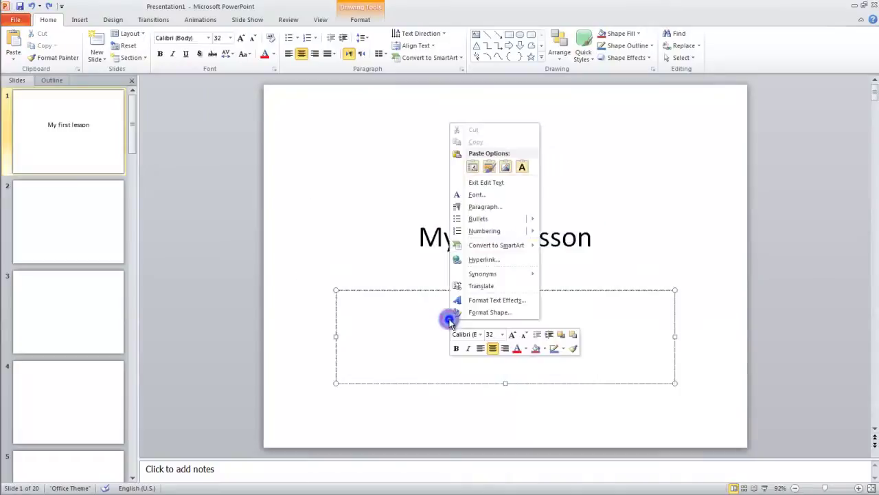
left_click(472, 166)
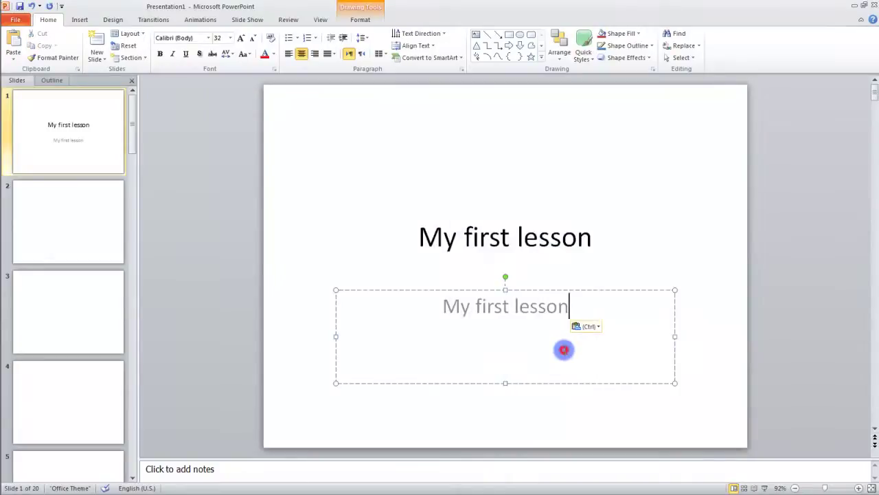
Step: Undo the paste, leaving the subtitle under 'My first lesson' empty, and return to the subtitle
key("ctrl+z")
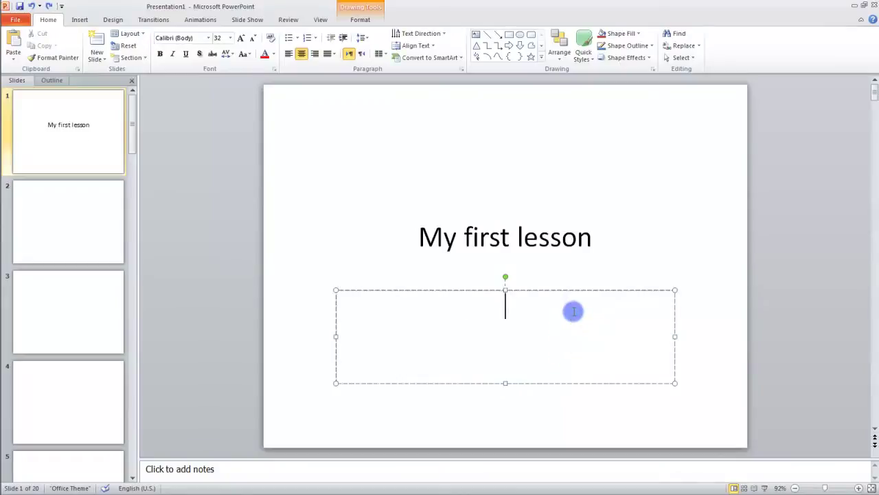
left_click(605, 241)
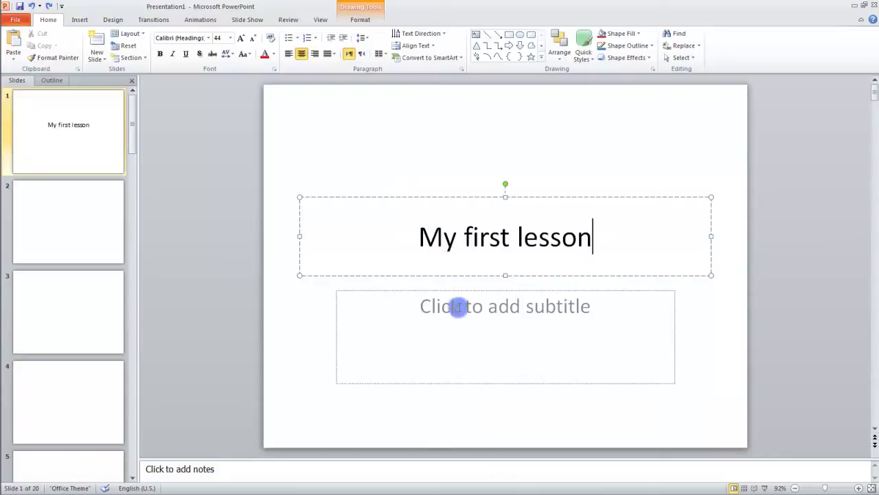
left_click(458, 307)
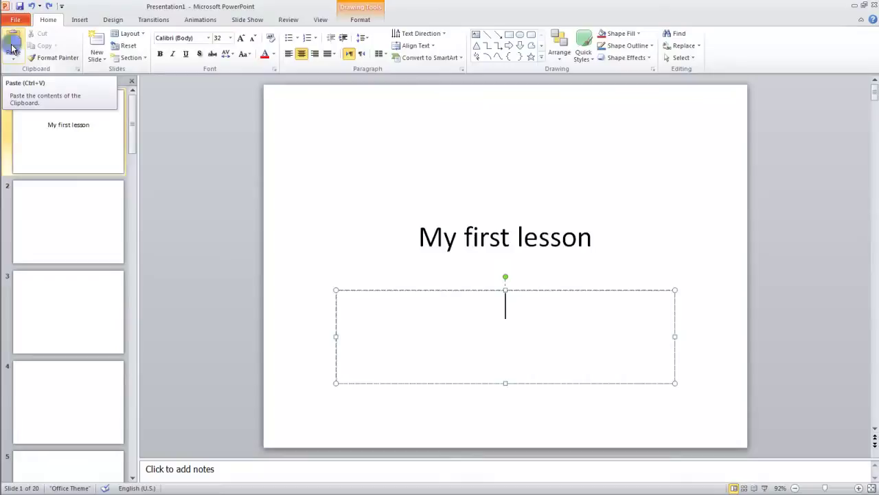
Step: Paste 'My first lesson' into the subtitle placeholder with Ctrl+V and save the presentation
left_click(424, 303)
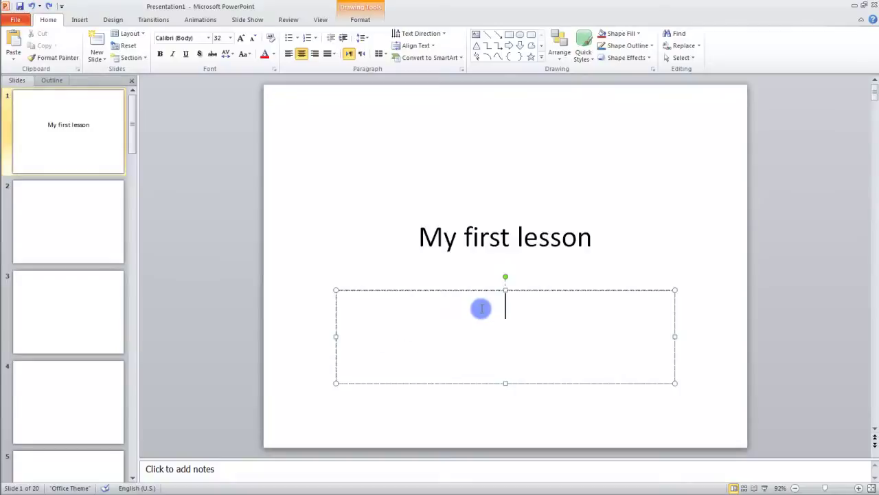
key("ctrl+v")
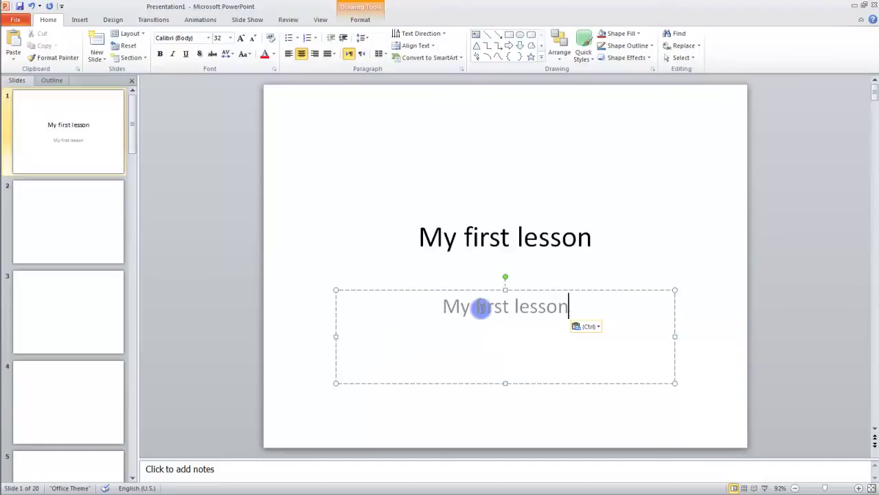
key("ctrl+s")
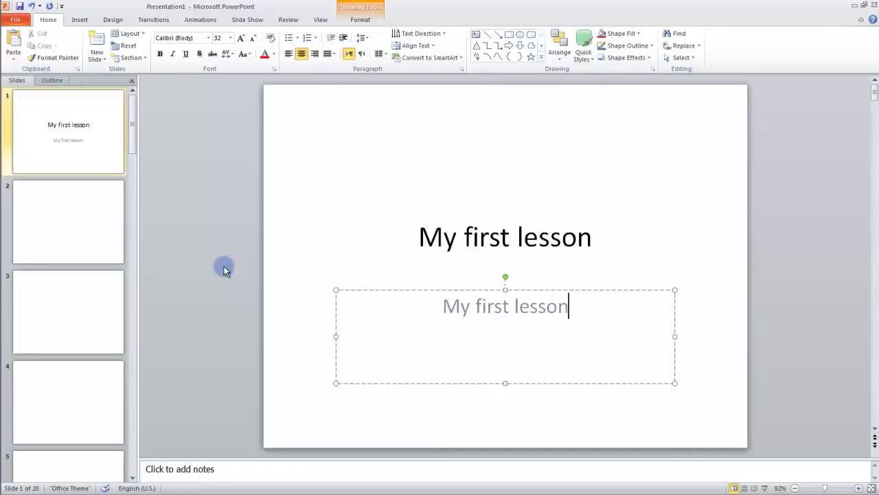
Step: Show the ribbon KeyTips, then the Home tab's access letters for formatting commands
key("alt")
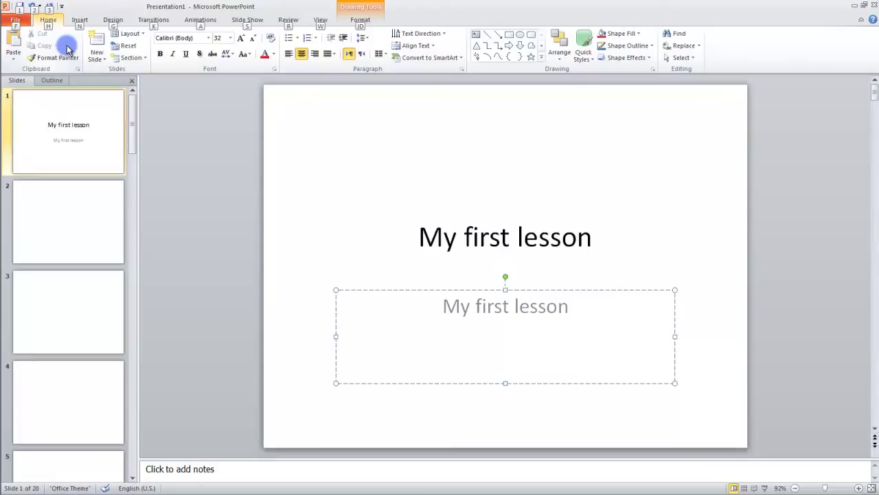
key("h")
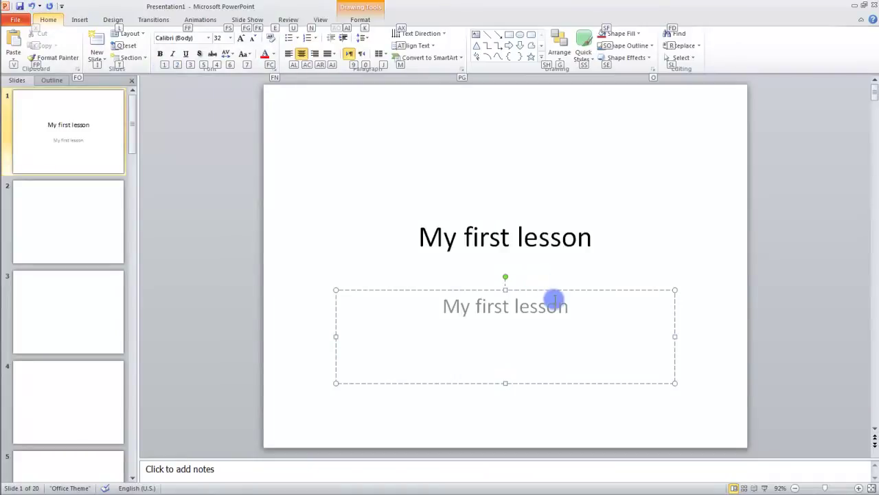
Step: Make the subtitle text 'My first lesson' bold using Alt, H, 1
left_click_drag(577, 306, 467, 307)
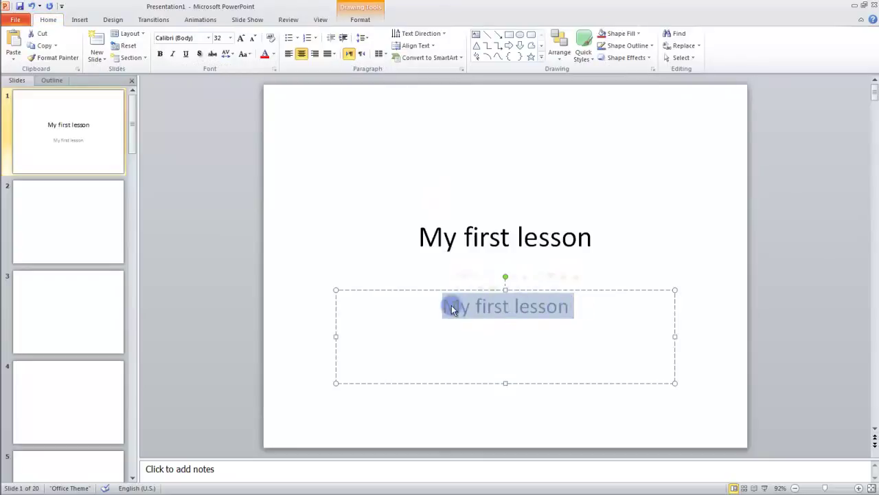
key("alt")
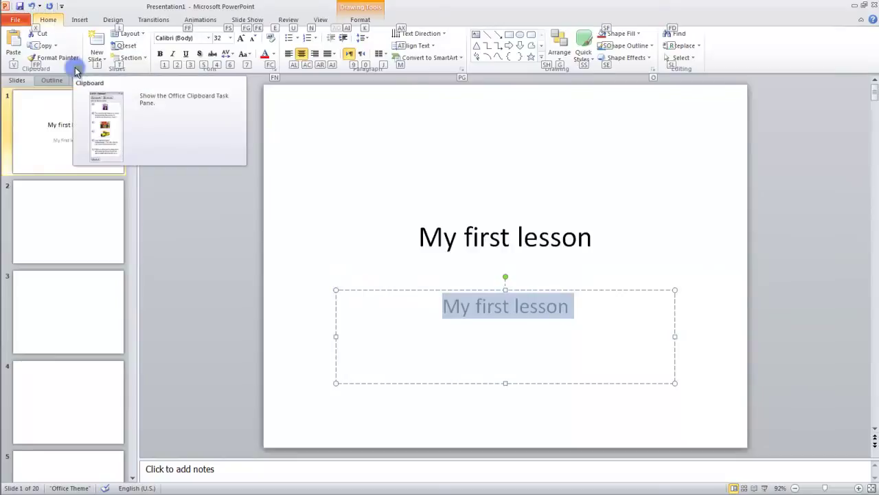
key("h")
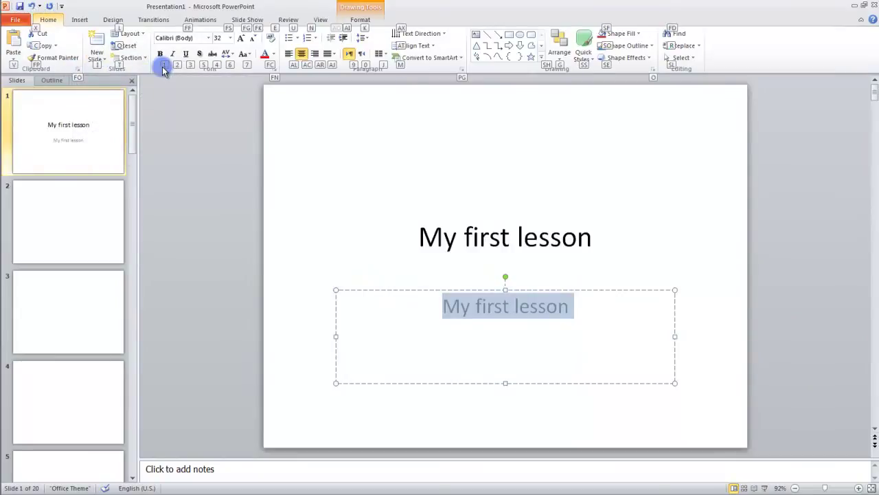
key("1")
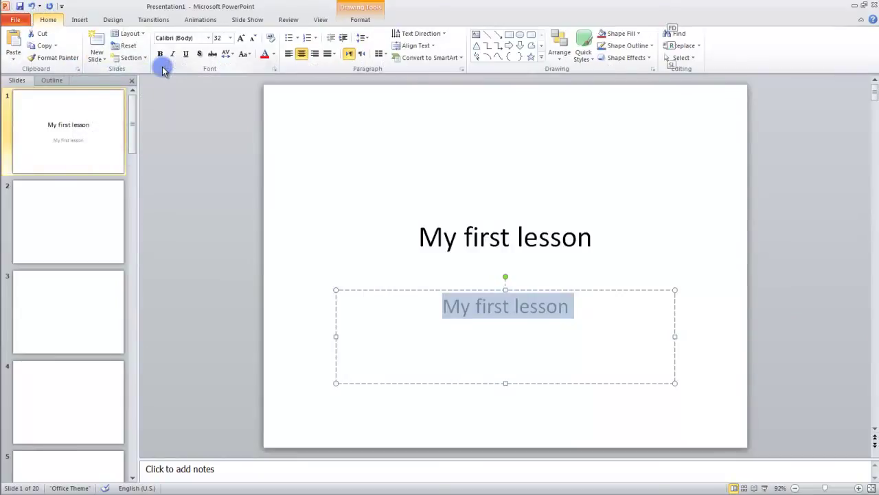